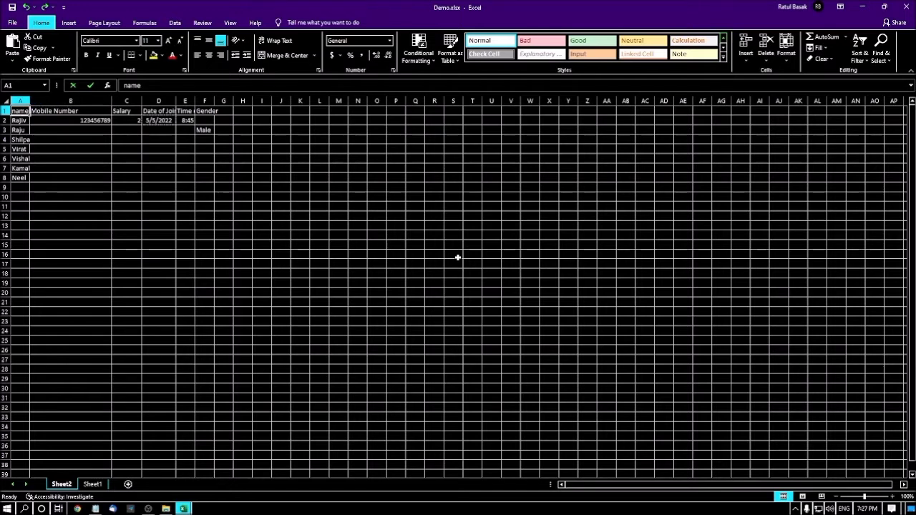
Check the Mobile Number and Salary headings, then settle on the first name, Rajiv, in A2
{"action": "key", "text": "Right"}
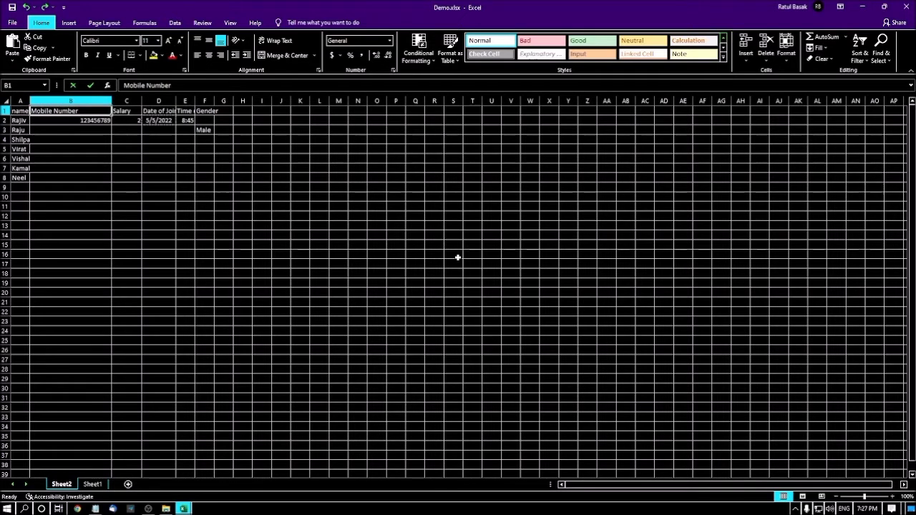
{"action": "key", "text": "Right"}
{"action": "key", "text": "Home"}
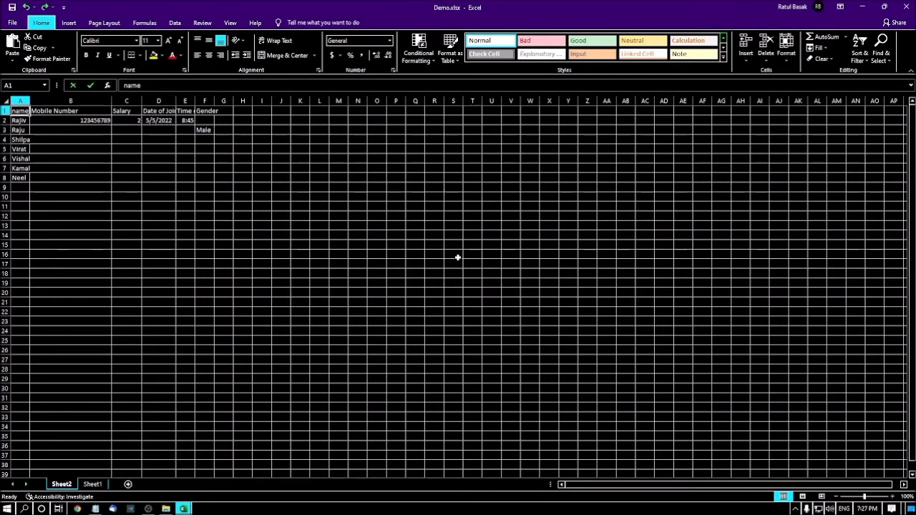
{"action": "key", "text": "Down"}
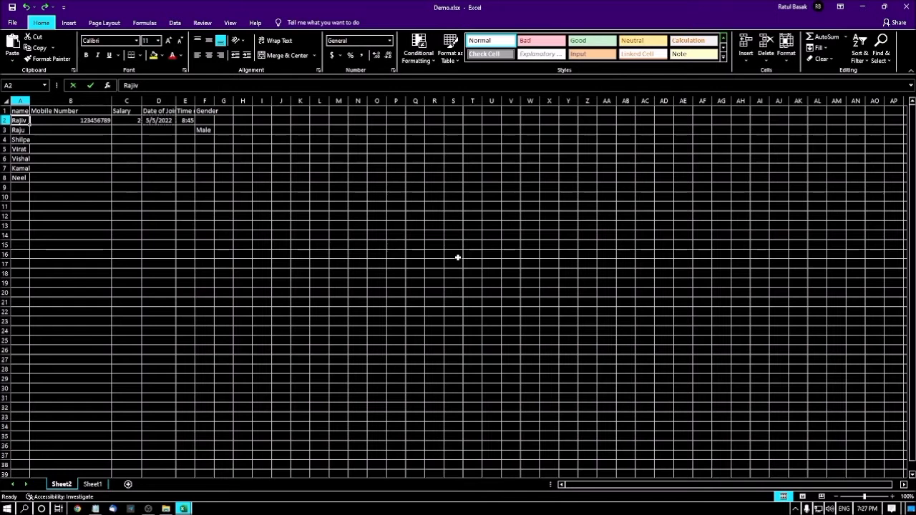
{"action": "key", "text": "Down"}
{"action": "key", "text": "Down"}
{"action": "key", "text": "Down"}
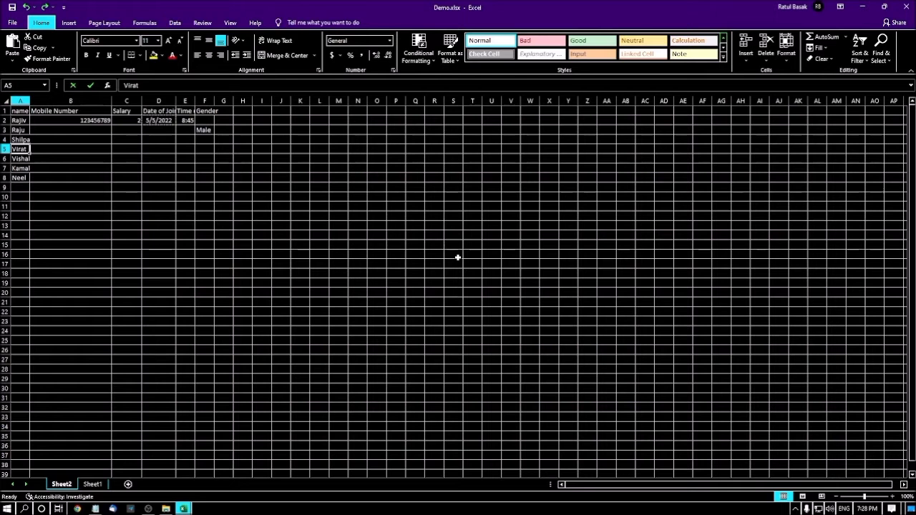
{"action": "key", "text": "Up"}
{"action": "key", "text": "Up"}
{"action": "key", "text": "Up"}
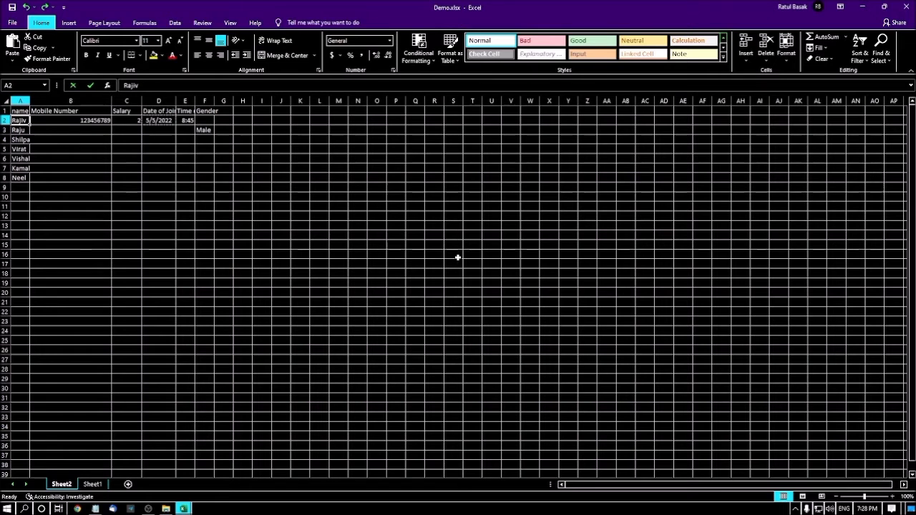
Copy the seven names in A2:A8 and start a new blank workbook
{"action": "key", "text": "ctrl+shift+Down"}
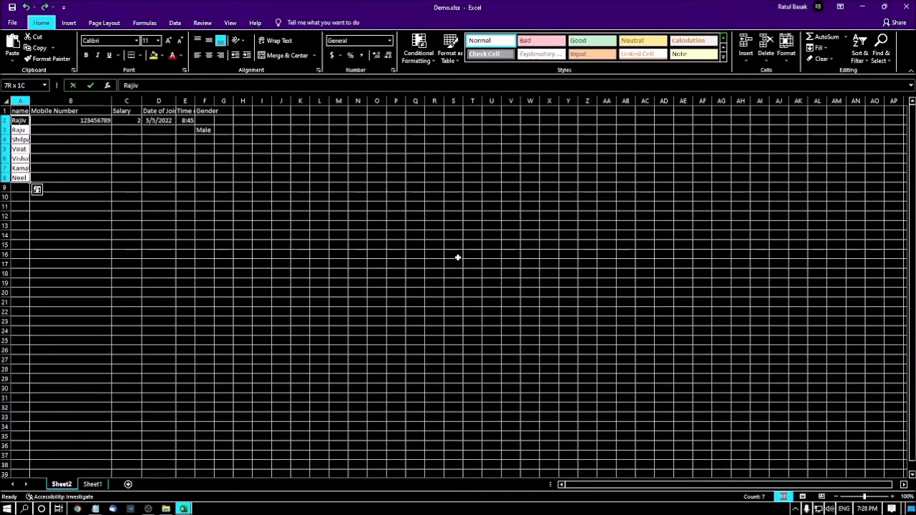
{"action": "key", "text": "ctrl+c"}
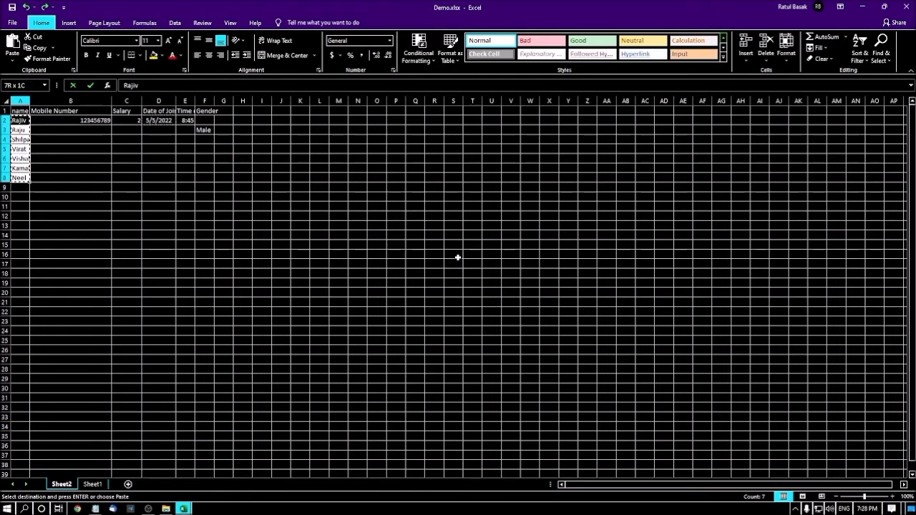
{"action": "key", "text": "ctrl+n"}
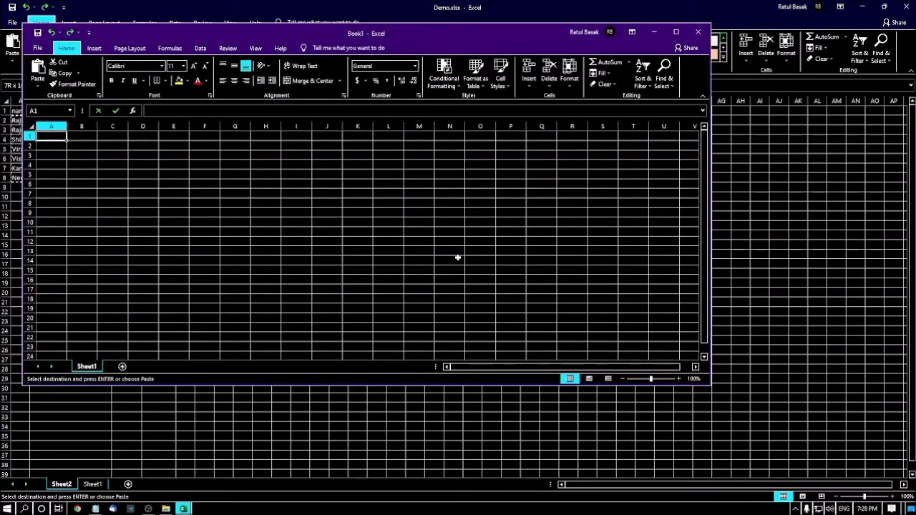
With A1 of Book1 as the destination, bring up Paste Special via Ctrl+Alt+V
{"action": "key", "text": "Right"}
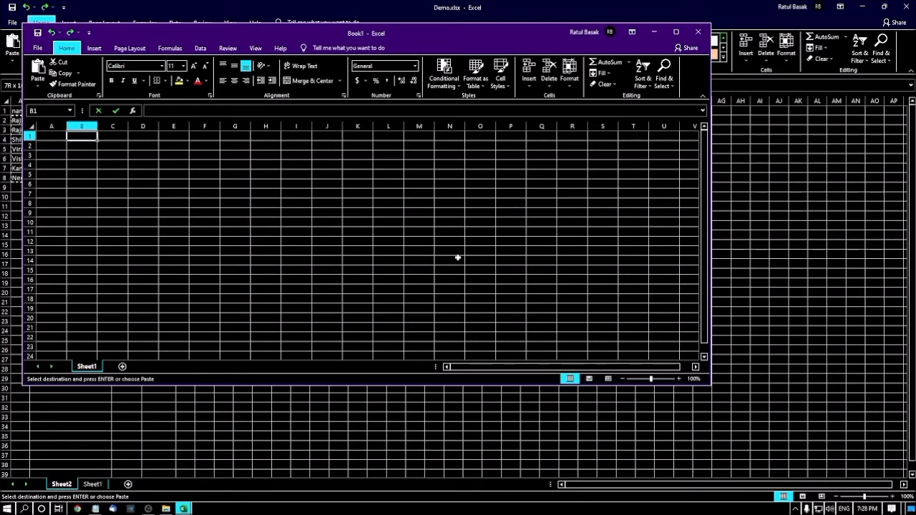
{"action": "key", "text": "Left"}
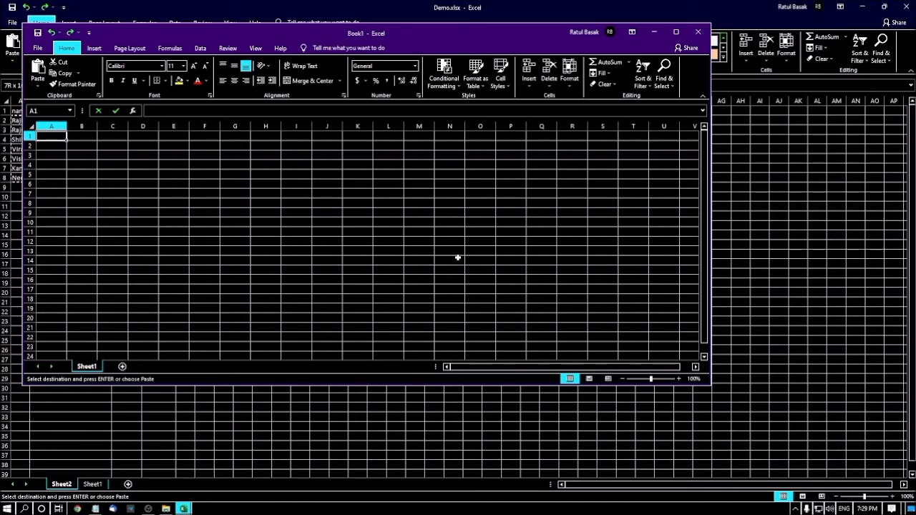
{"action": "key", "text": "ctrl+alt+v"}
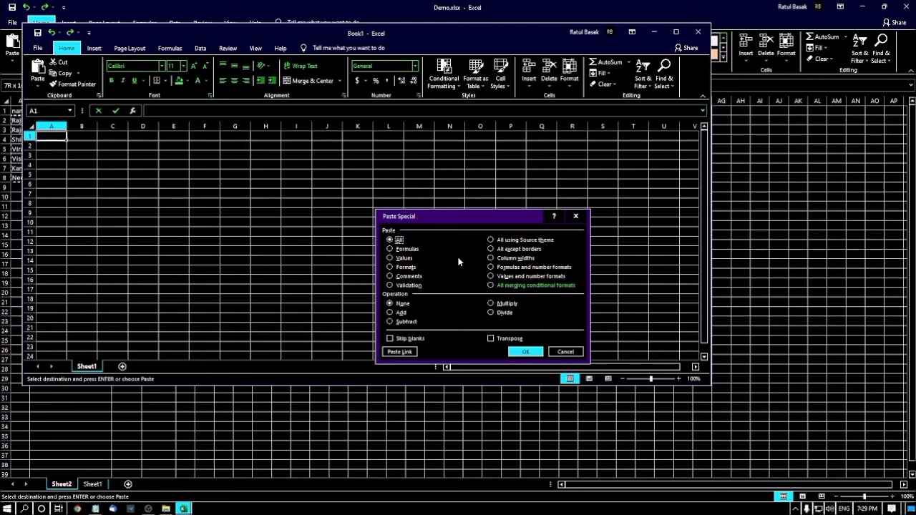
Paste the names with Transpose ticked so Rajiv through Neel fill A1:G1, then return to A1
{"action": "key", "text": "Tab"}
{"action": "key", "text": "Tab"}
{"action": "key", "text": "Tab"}
{"action": "key", "text": "space"}
{"action": "key", "text": "Tab"}
{"action": "key", "text": "Return"}
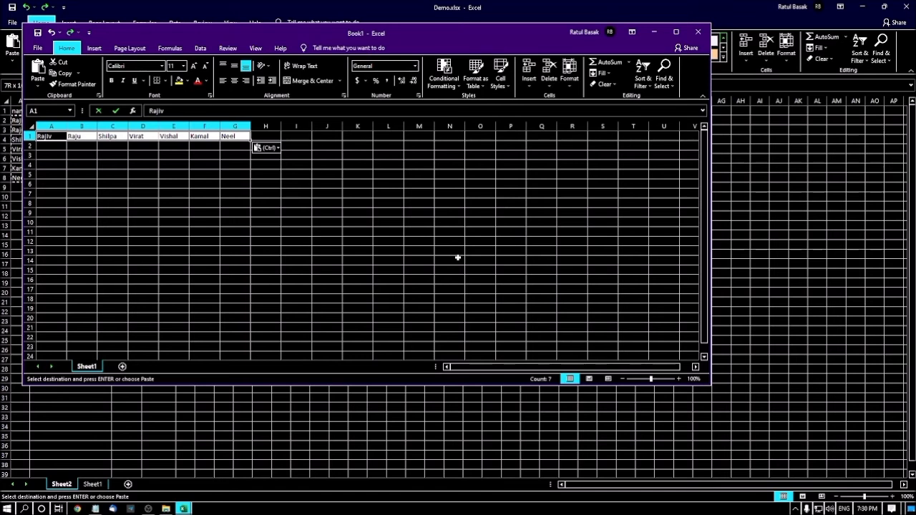
{"action": "key", "text": "ctrl+Home"}
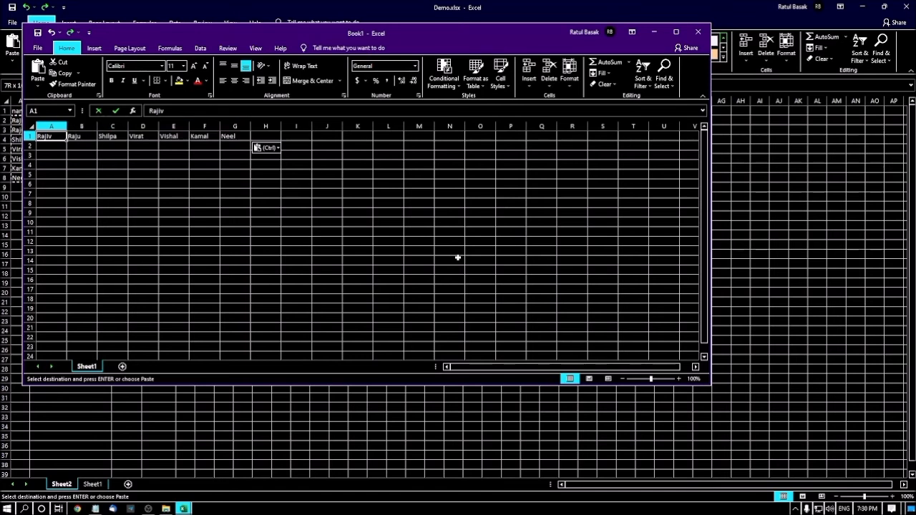
{"action": "key", "text": "Down"}
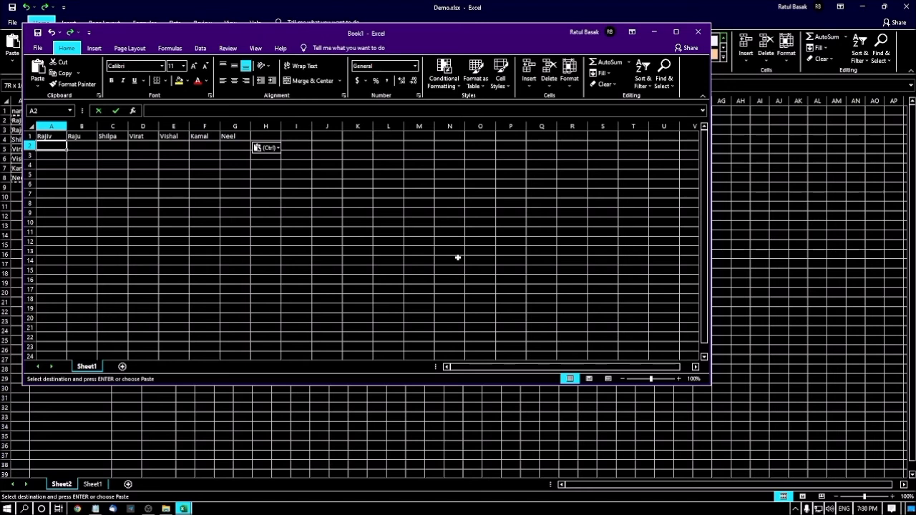
{"action": "key", "text": "Up"}
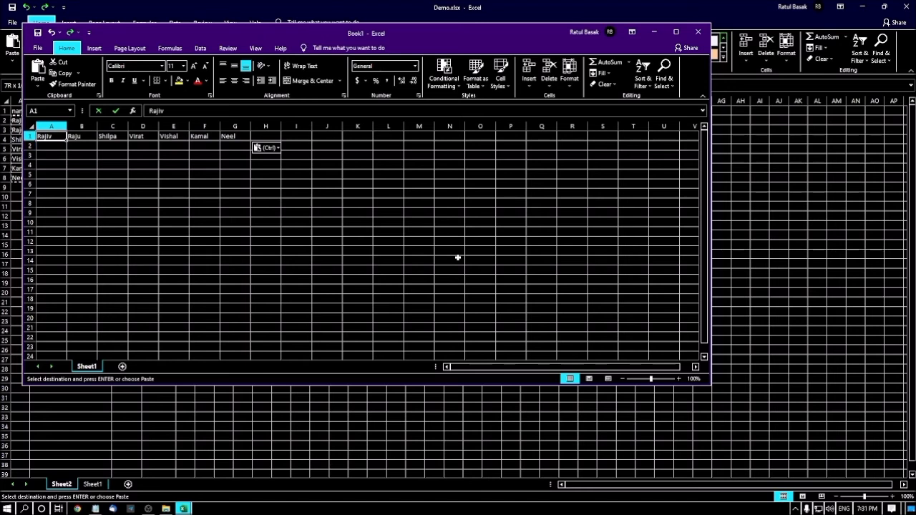
{"action": "key", "text": "Right"}
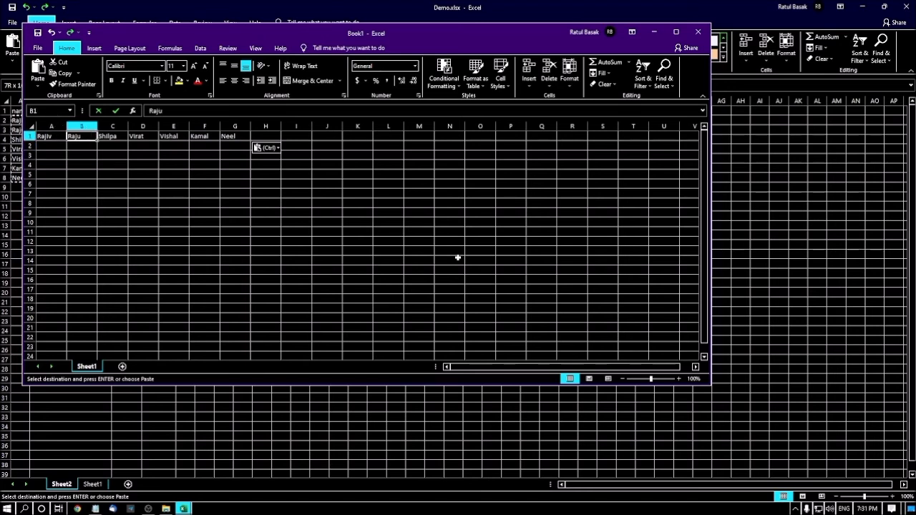
{"action": "key", "text": "Right"}
{"action": "key", "text": "Right"}
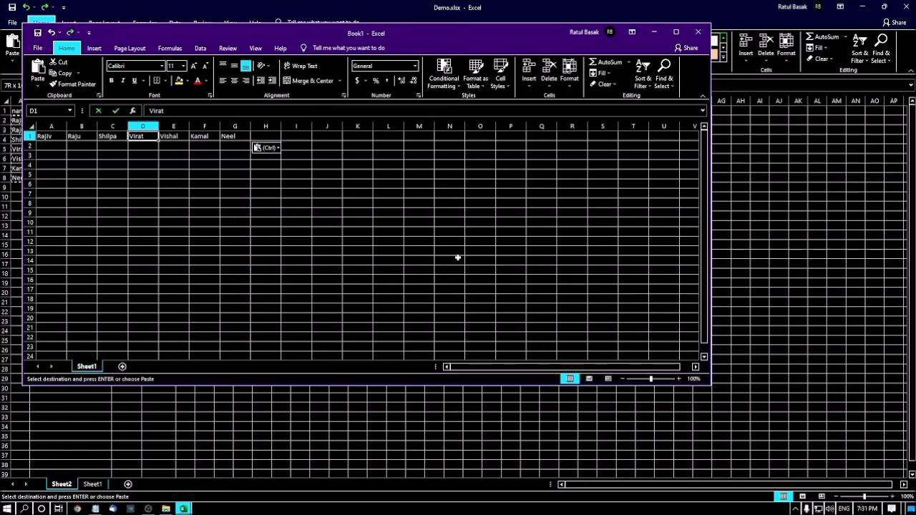
{"action": "key", "text": "Right"}
{"action": "key", "text": "Right"}
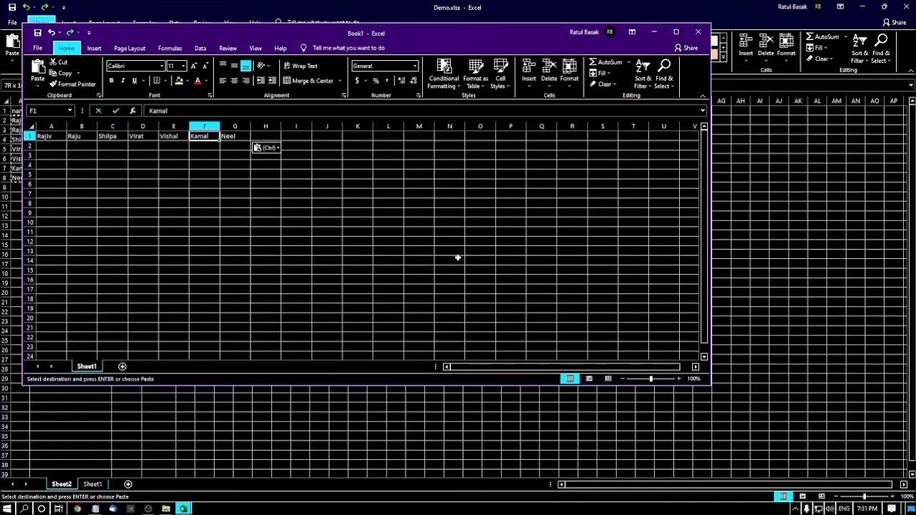
{"action": "key", "text": "Right"}
{"action": "key", "text": "Right"}
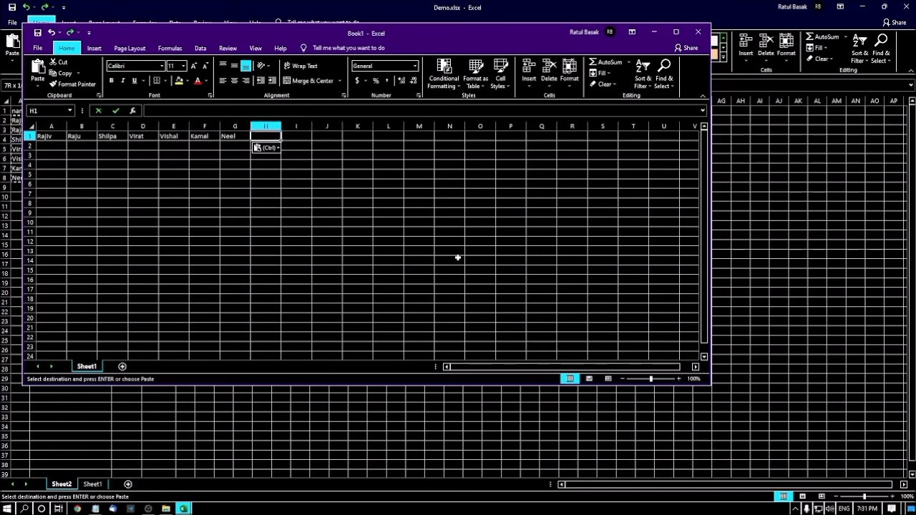